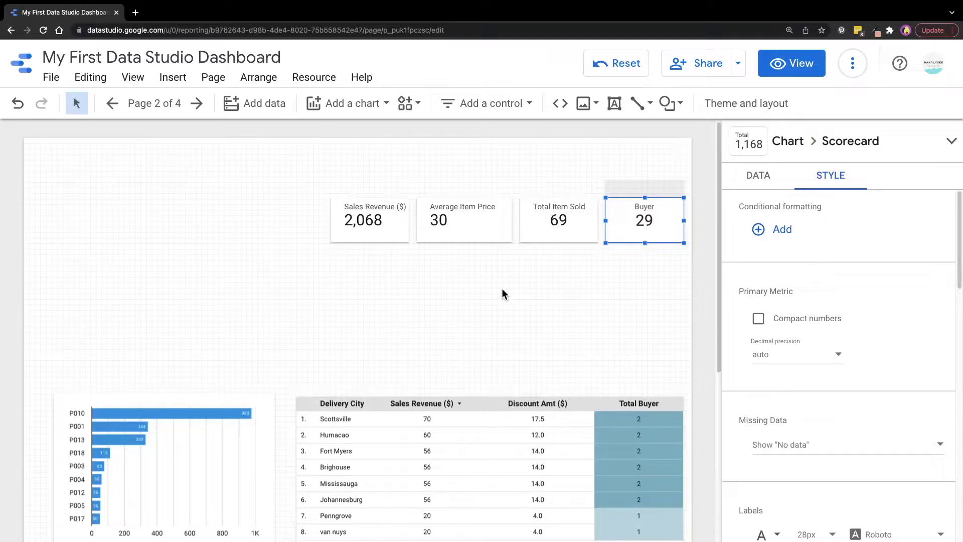
# Select the Average Item Price scorecard with its STYLE settings showing.
pyautogui.click(453, 216)
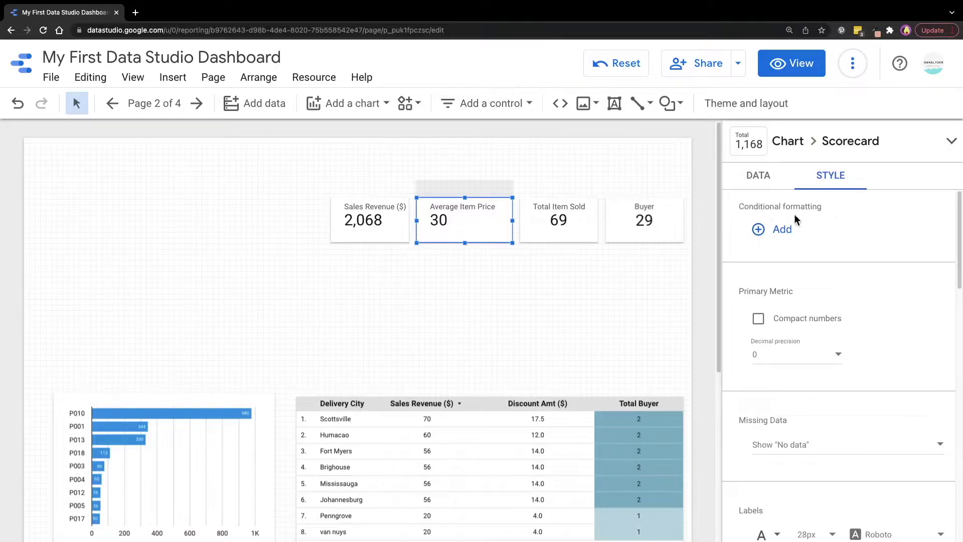
# Add a new conditional formatting rule to the Average Item Price scorecard.
pyautogui.click(776, 228)
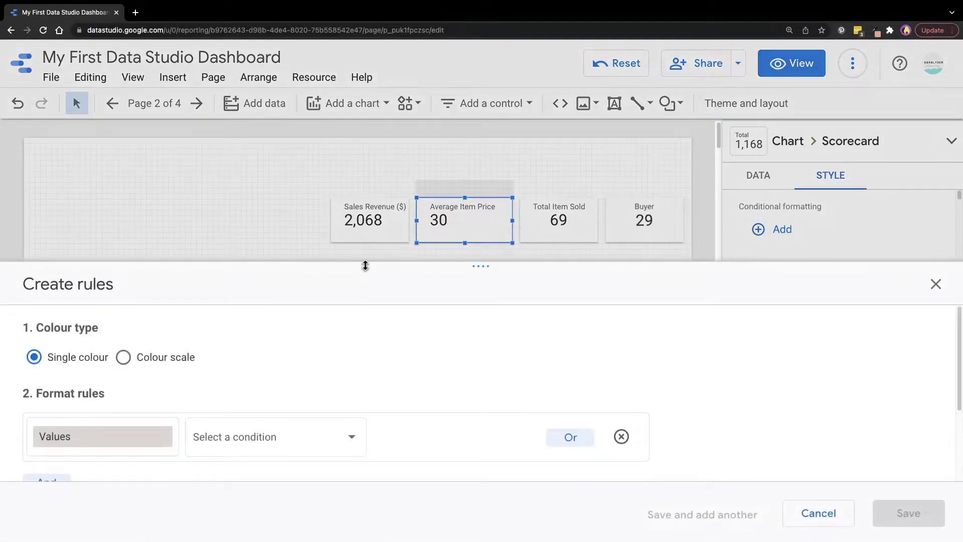
# Enlarge the rule panel and set the condition to GREATER THAN OR EQUAL TO.
pyautogui.moveTo(482, 266); pyautogui.dragTo(489, 113)
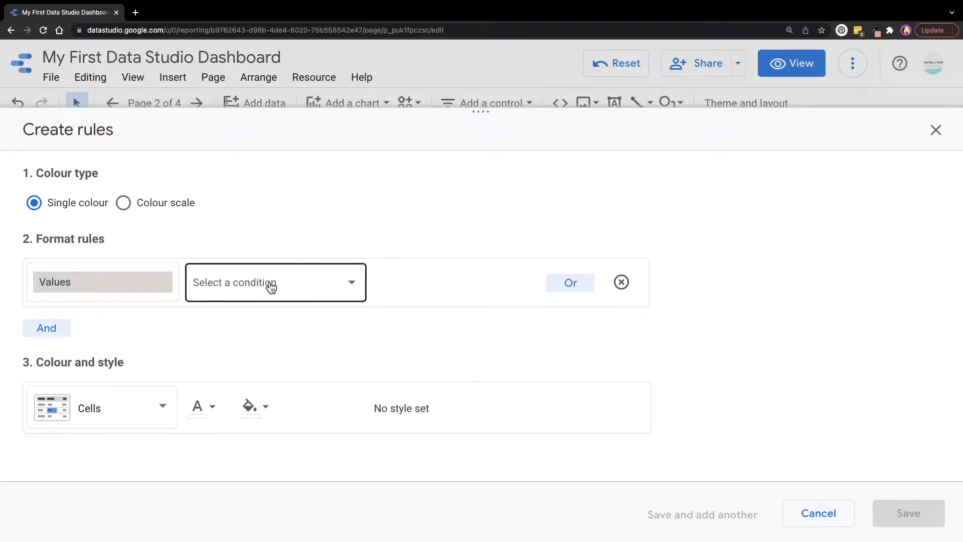
pyautogui.click(299, 285)
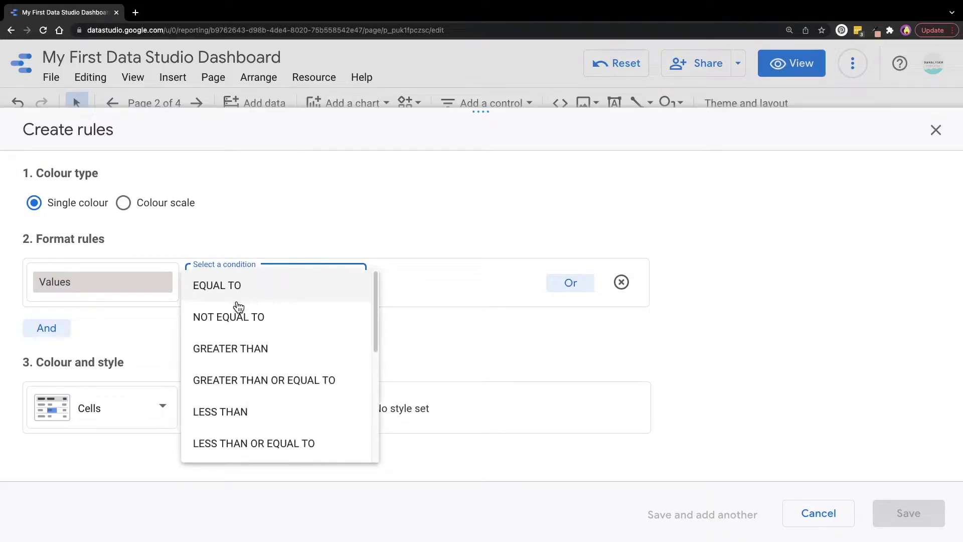
pyautogui.scroll(-1, 269, 320)
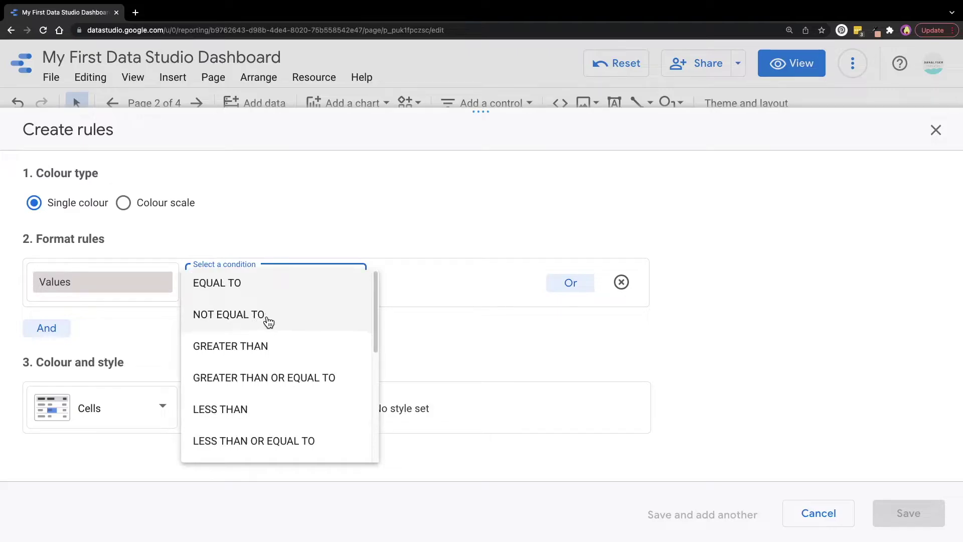
pyautogui.scroll(-2, 271, 321)
pyautogui.scroll(-4, 283, 326)
pyautogui.scroll(-2, 285, 326)
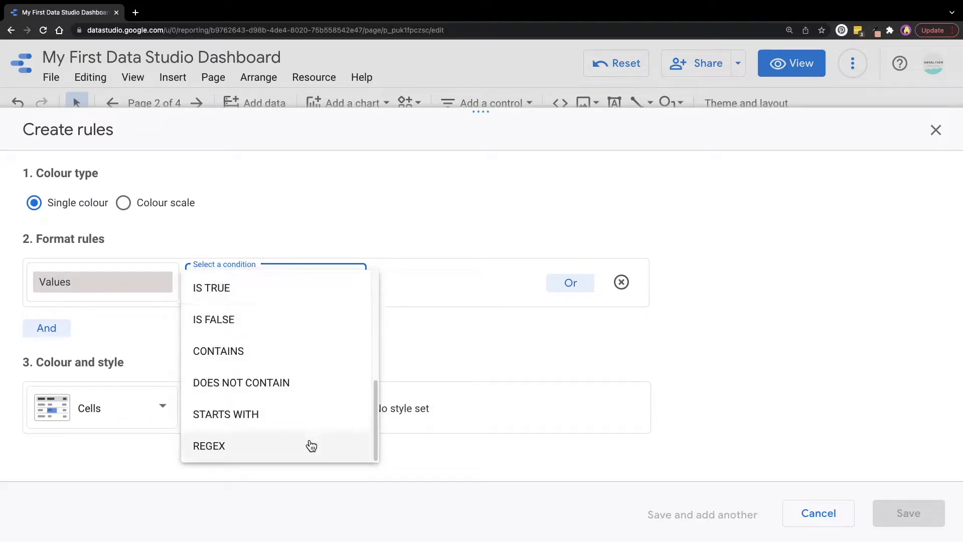
pyautogui.scroll(2, 311, 446)
pyautogui.scroll(4, 311, 445)
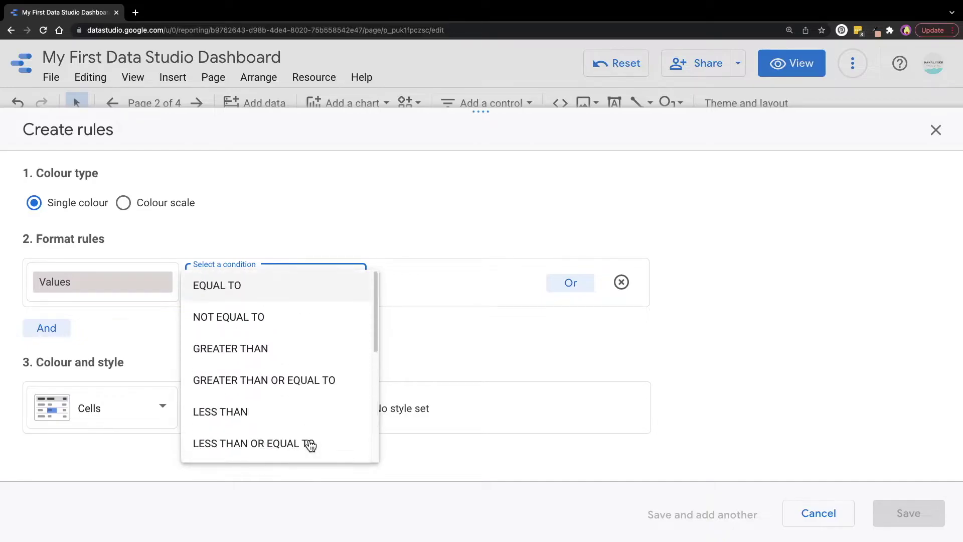
pyautogui.click(310, 385)
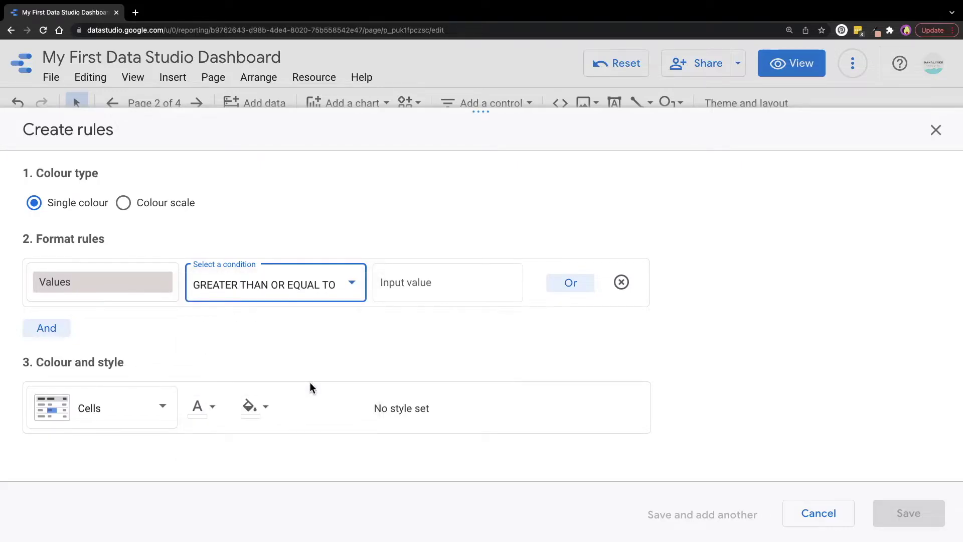
# Enter 35 as the rule's threshold value.
pyautogui.click(415, 283)
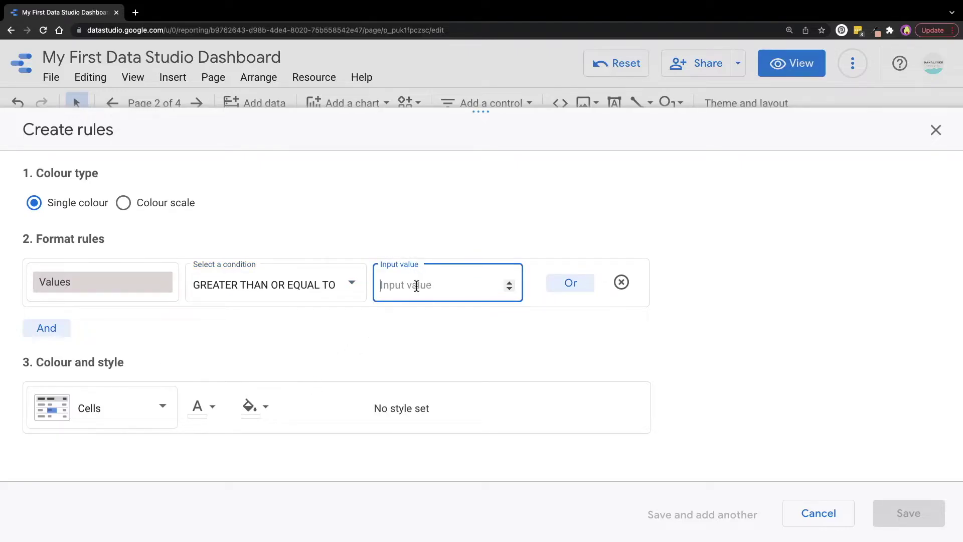
pyautogui.write('35')
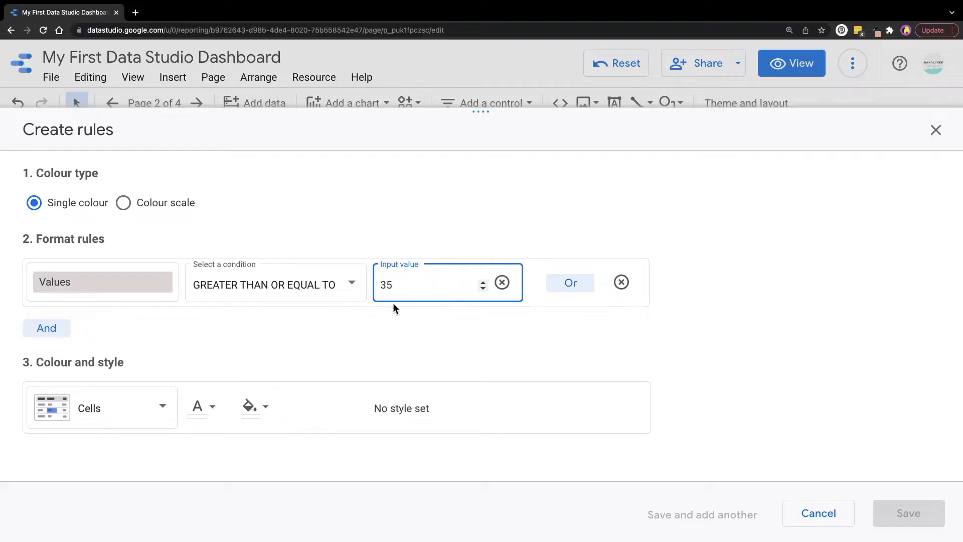
pyautogui.click(88, 368)
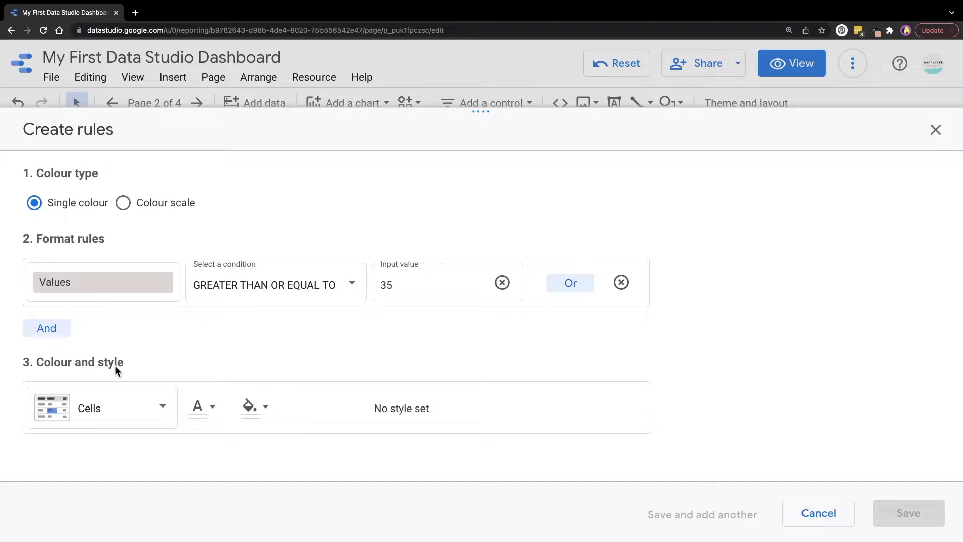
pyautogui.click(255, 413)
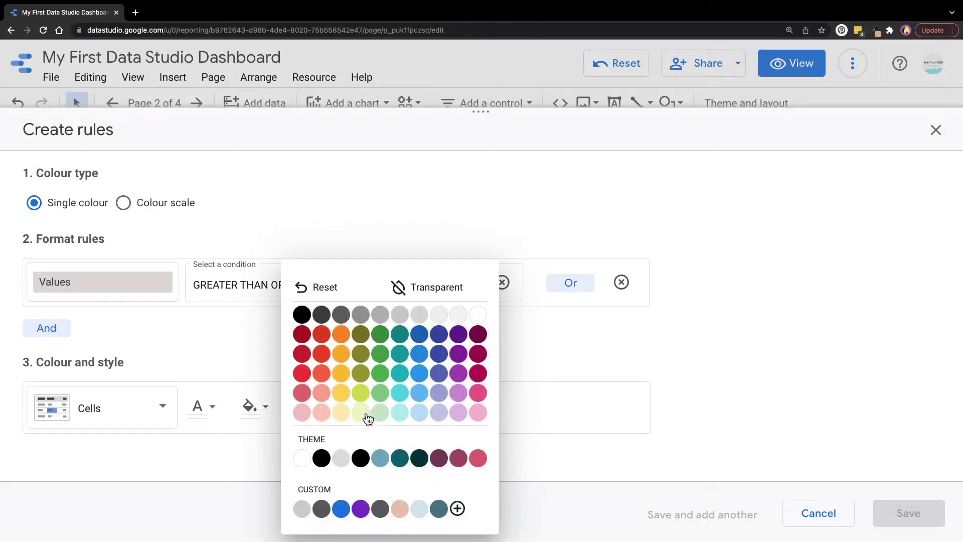
# Give matching values a pale yellow-green background and save the rule.
pyautogui.click(365, 412)
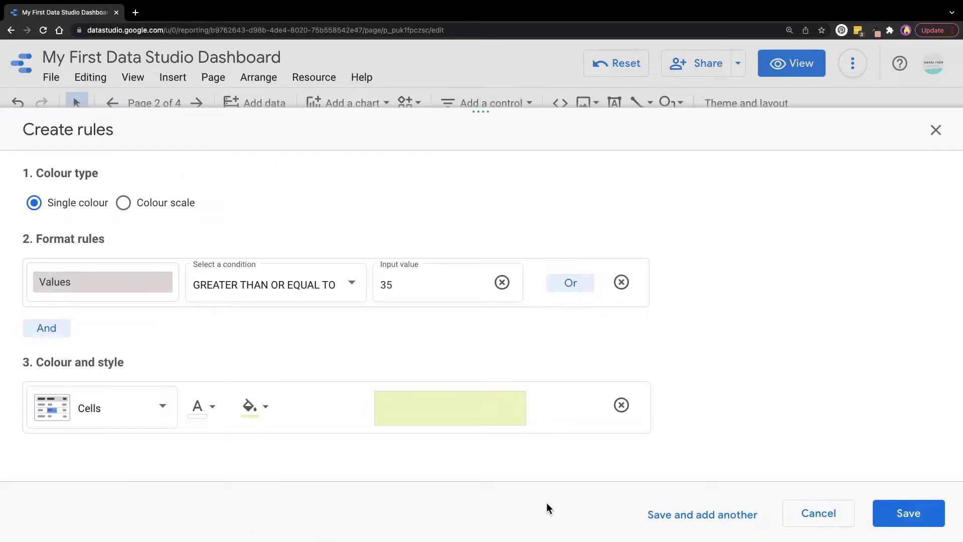
pyautogui.click(914, 522)
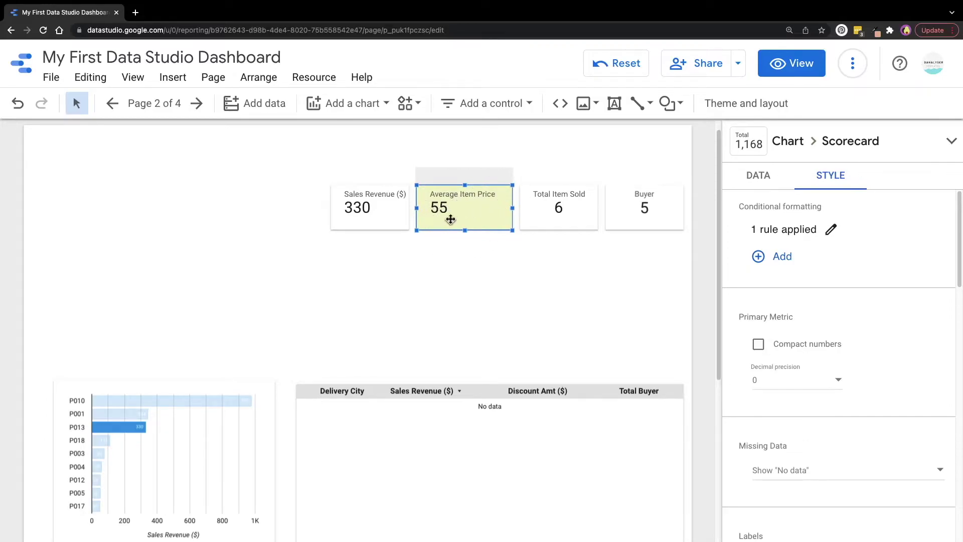
# Cross-filter the report to product P013 and reselect the Average Item Price scorecard.
pyautogui.click(118, 436)
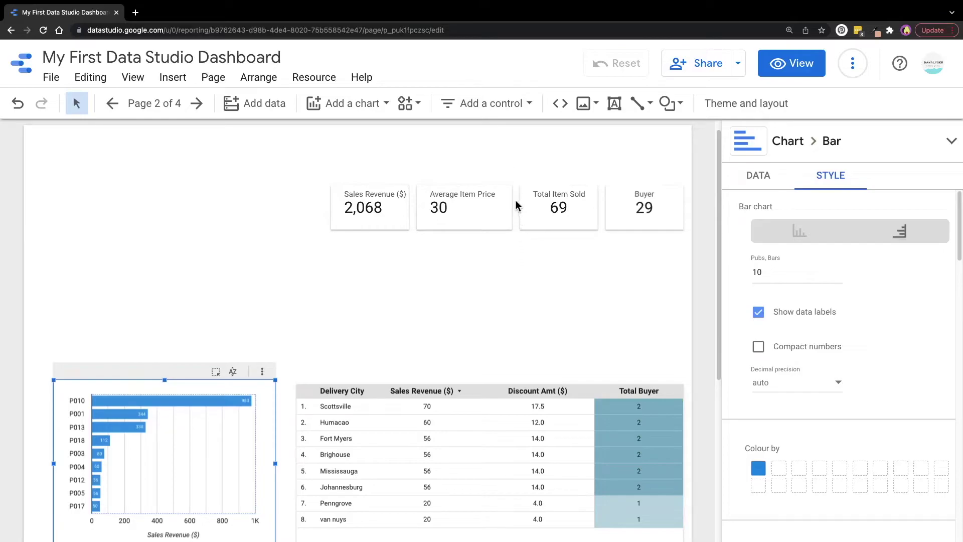
pyautogui.moveTo(102, 432)
pyautogui.click(119, 430)
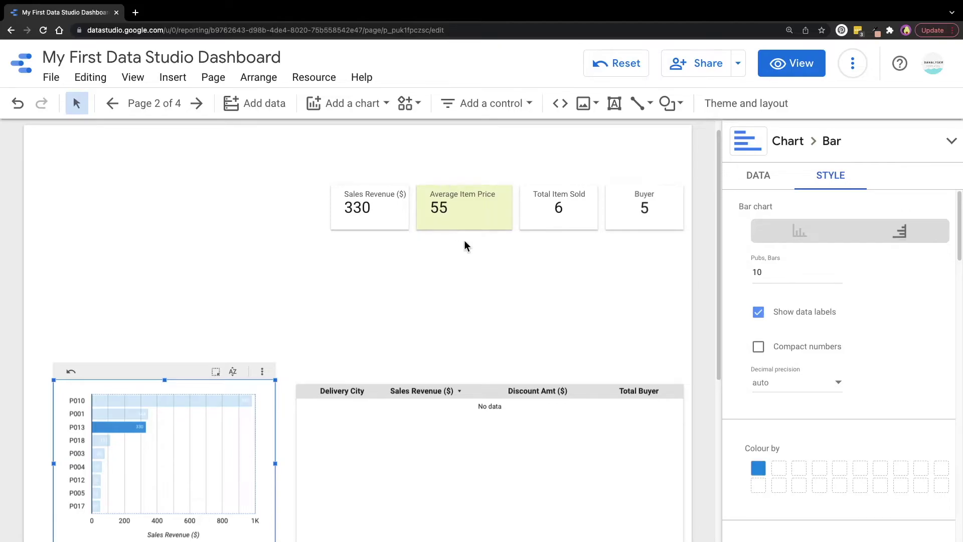
pyautogui.click(499, 221)
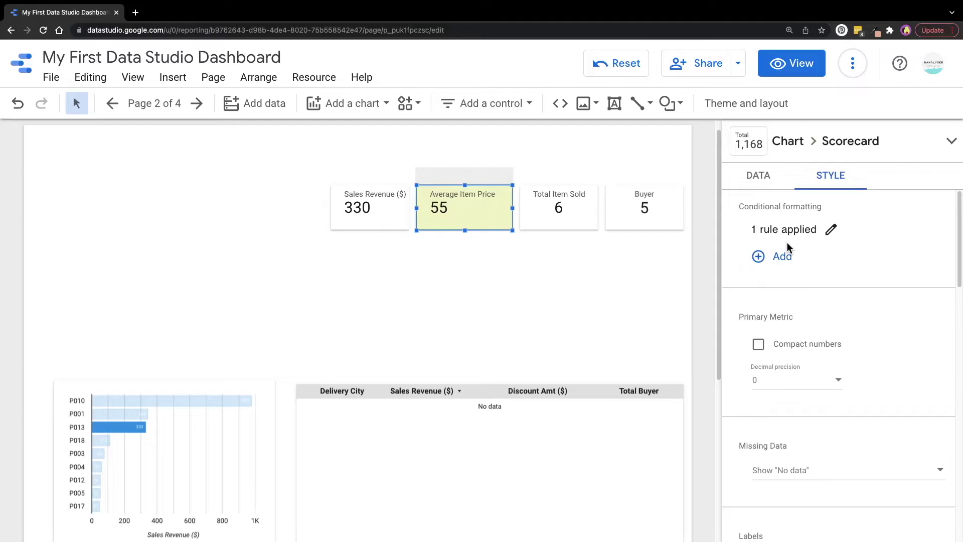
# Copy Average Item Price and paste its style only onto the Sales Revenue scorecard.
pyautogui.rightClick(440, 193)
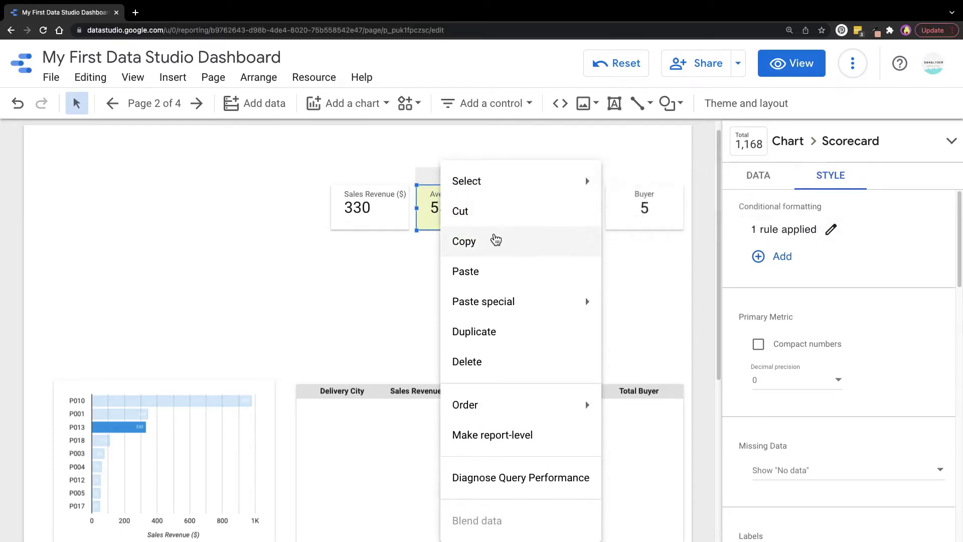
pyautogui.click(470, 243)
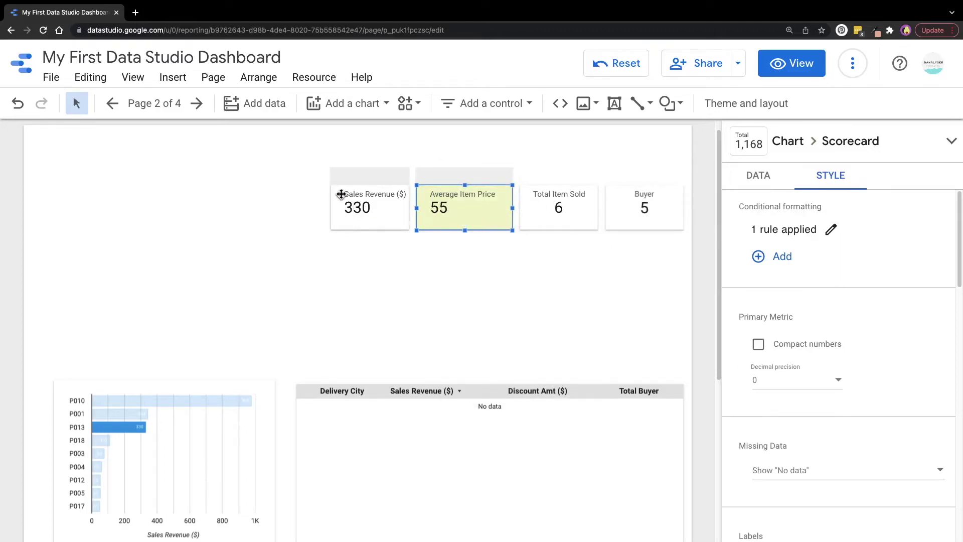
pyautogui.click(341, 194)
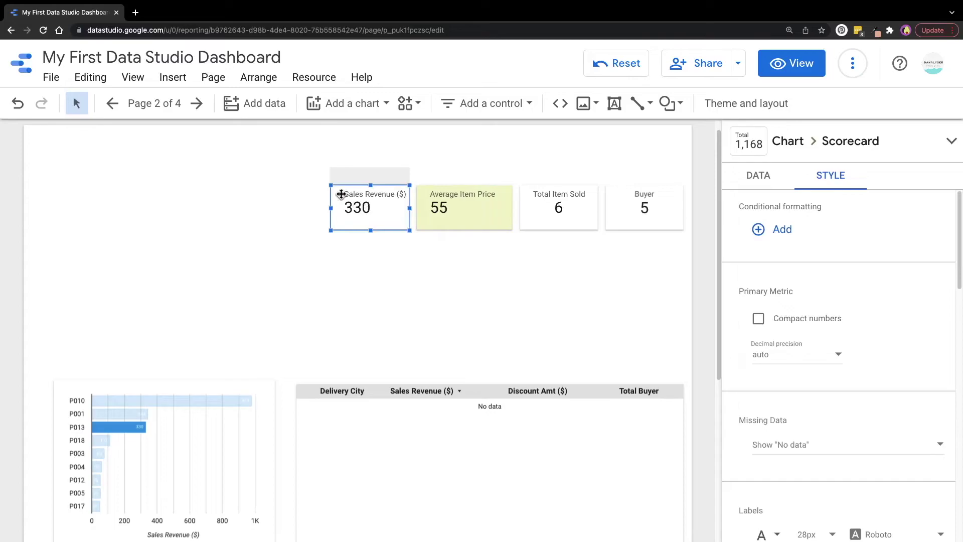
pyautogui.rightClick(341, 194)
pyautogui.moveTo(406, 304)
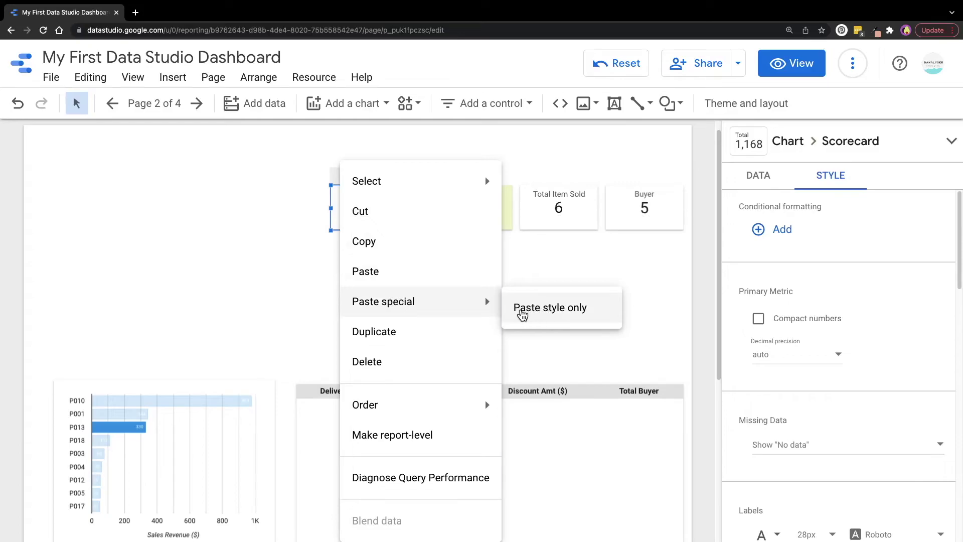
pyautogui.click(560, 310)
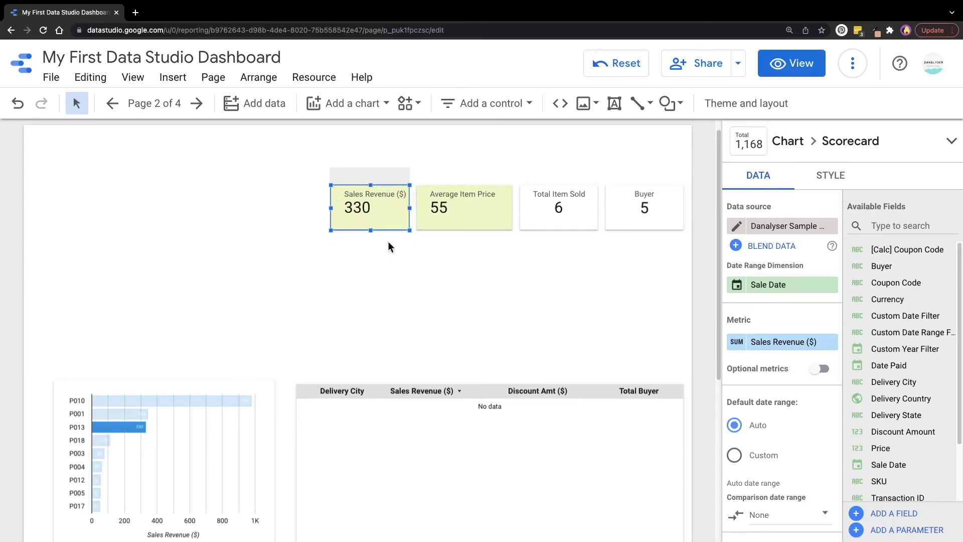
# Change the Sales Revenue rule's threshold from 35 to 300 and save it.
pyautogui.click(830, 175)
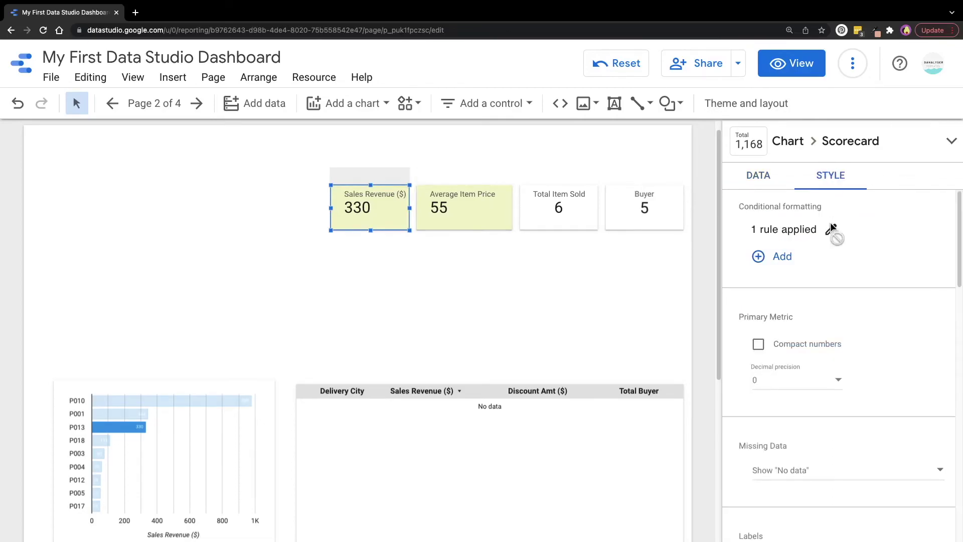
pyautogui.click(831, 229)
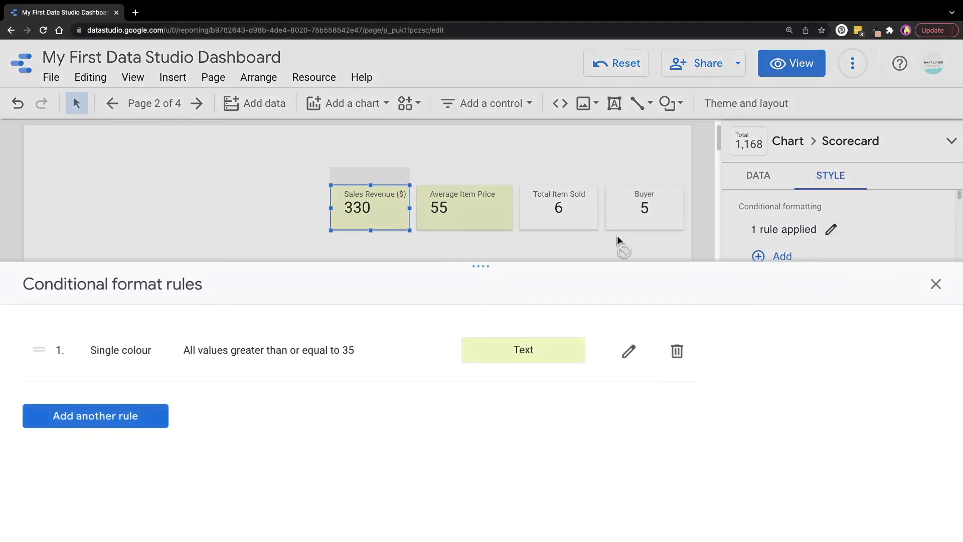
pyautogui.click(628, 353)
pyautogui.moveTo(479, 253); pyautogui.dragTo(480, 162)
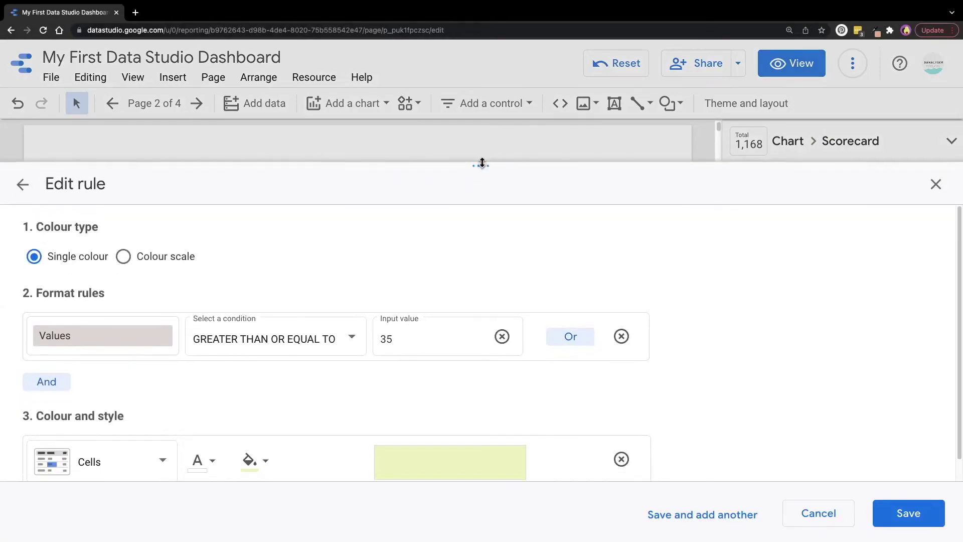
pyautogui.doubleClick(441, 328)
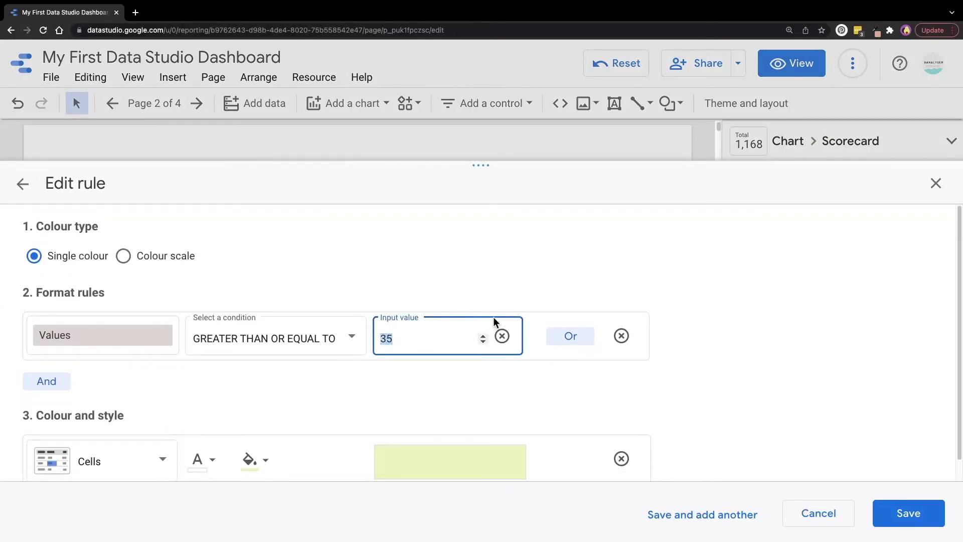
pyautogui.write('300')
pyautogui.click(925, 517)
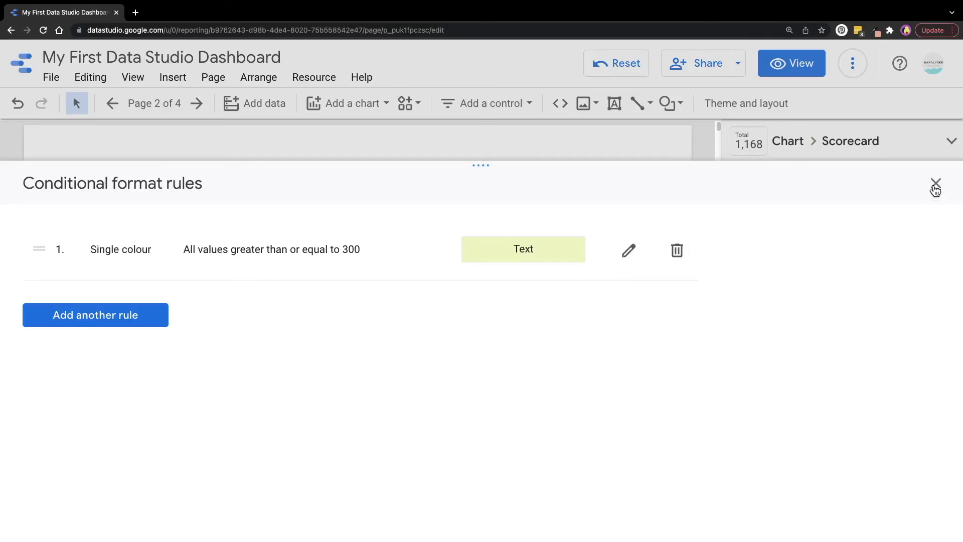
pyautogui.click(935, 183)
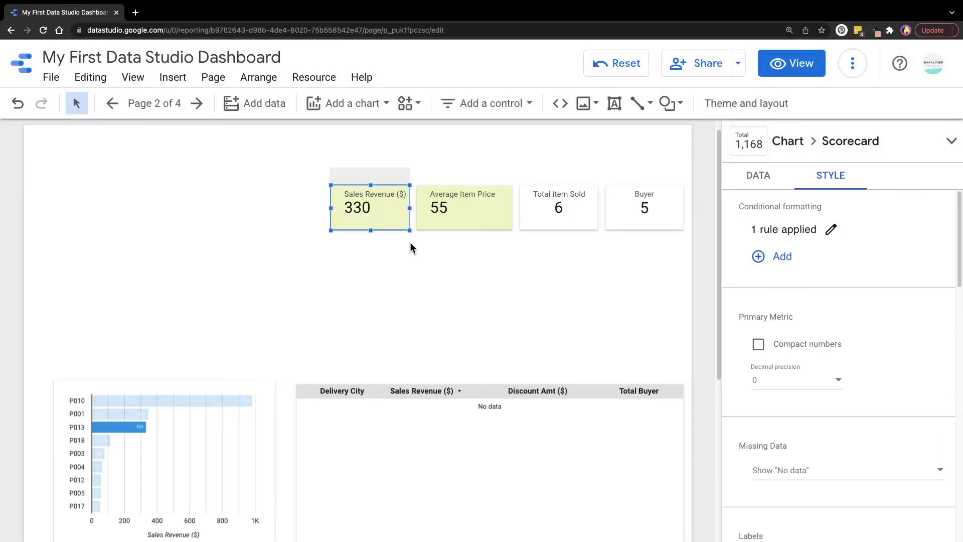